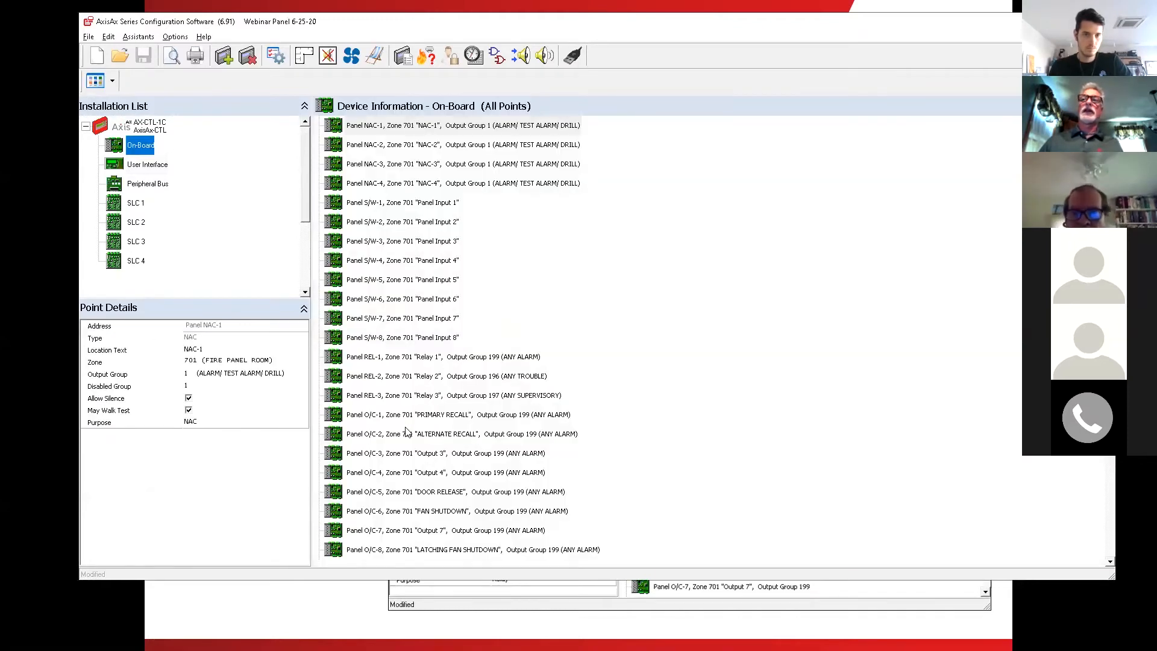
# Step: Inspect the point details of the on-board PRIMARY RECALL and ALTERNATE RECALL relays, O/C-1 and O/C-2
pyautogui.click(407, 421)
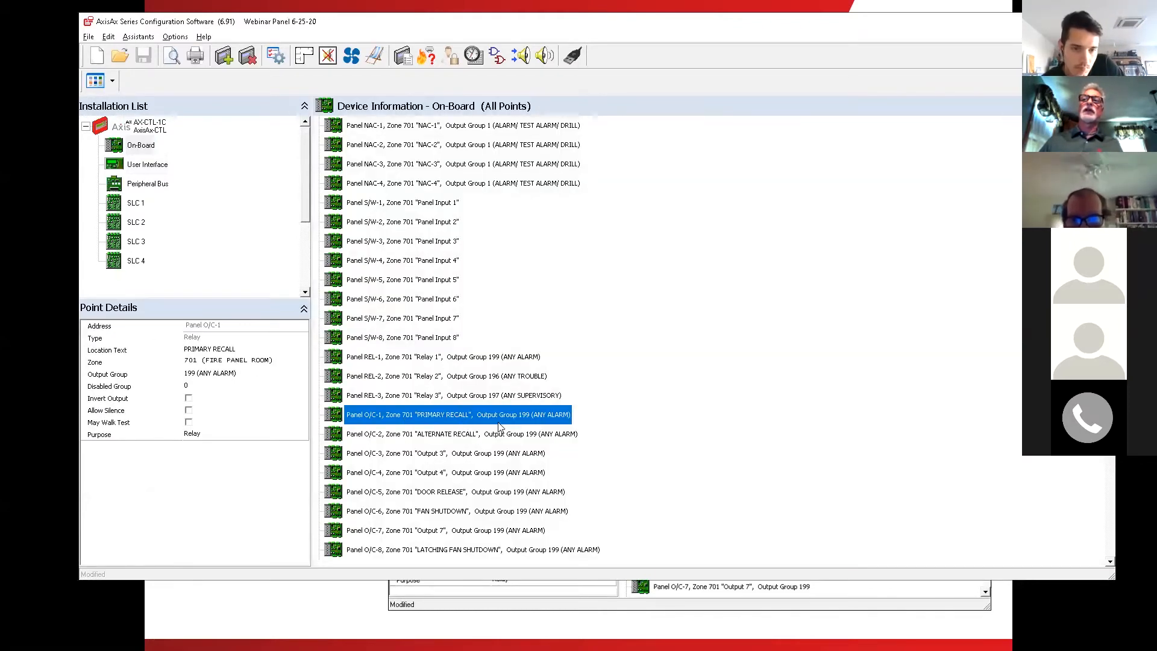
pyautogui.click(441, 437)
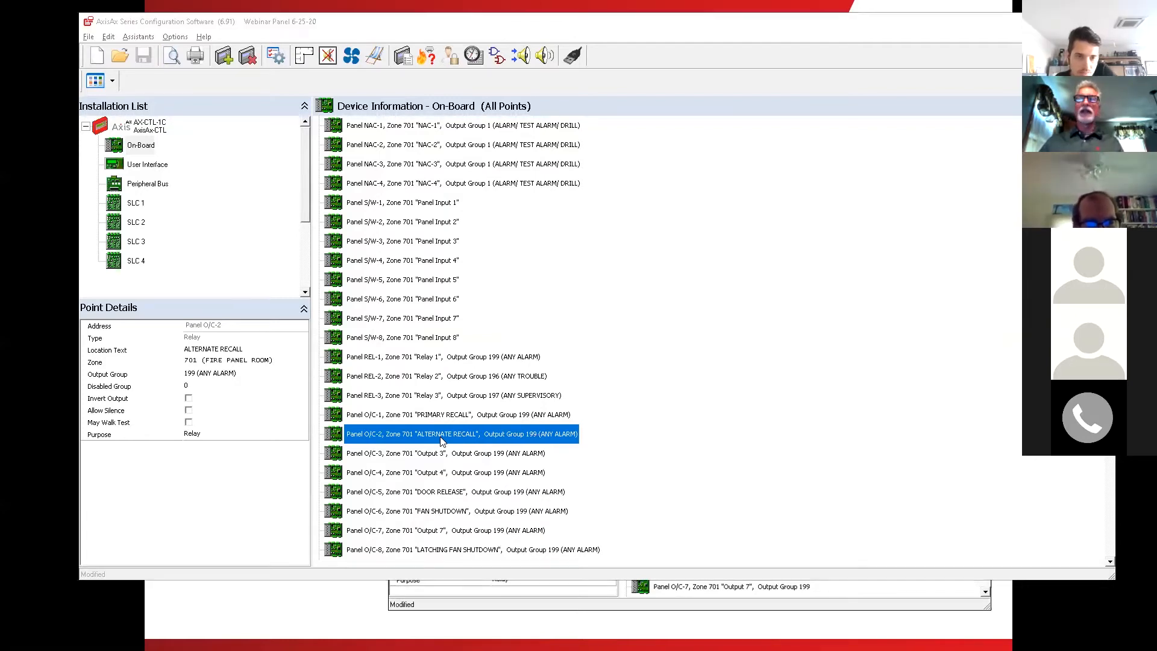
# Step: Switch to the slide presentation and go through the elevator recall slides up to the cause and effect output groups example
pyautogui.hotkey('alt', 'Tab')
pyautogui.click(480, 399)
pyautogui.click(480, 398)
pyautogui.click(481, 399)
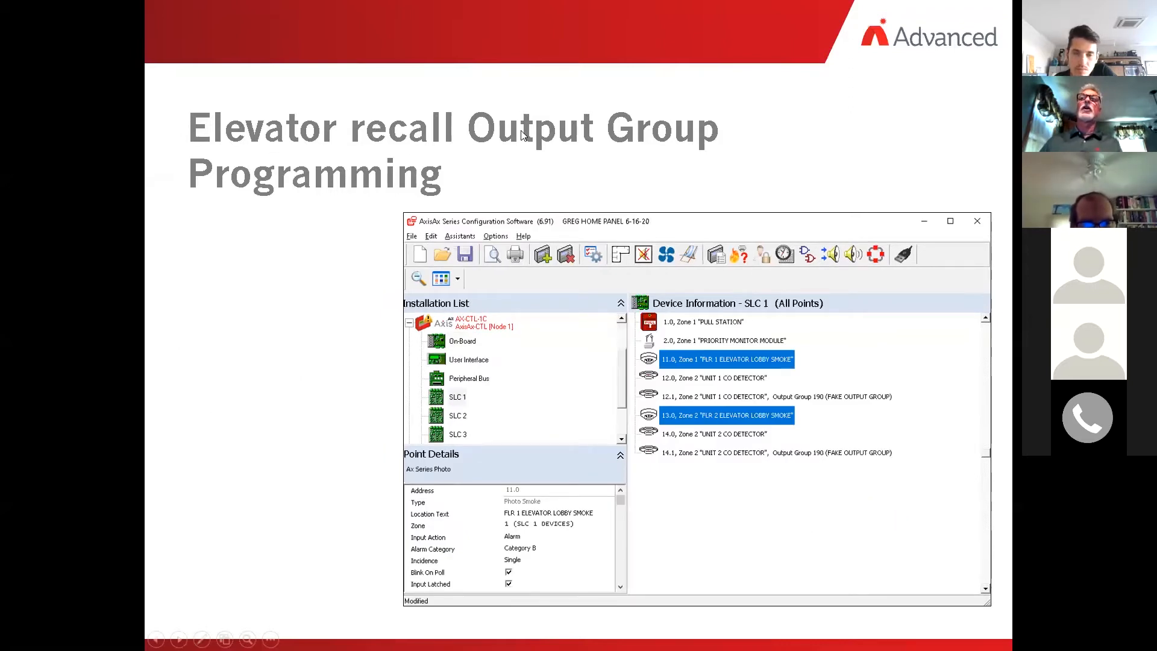
pyautogui.click(280, 412)
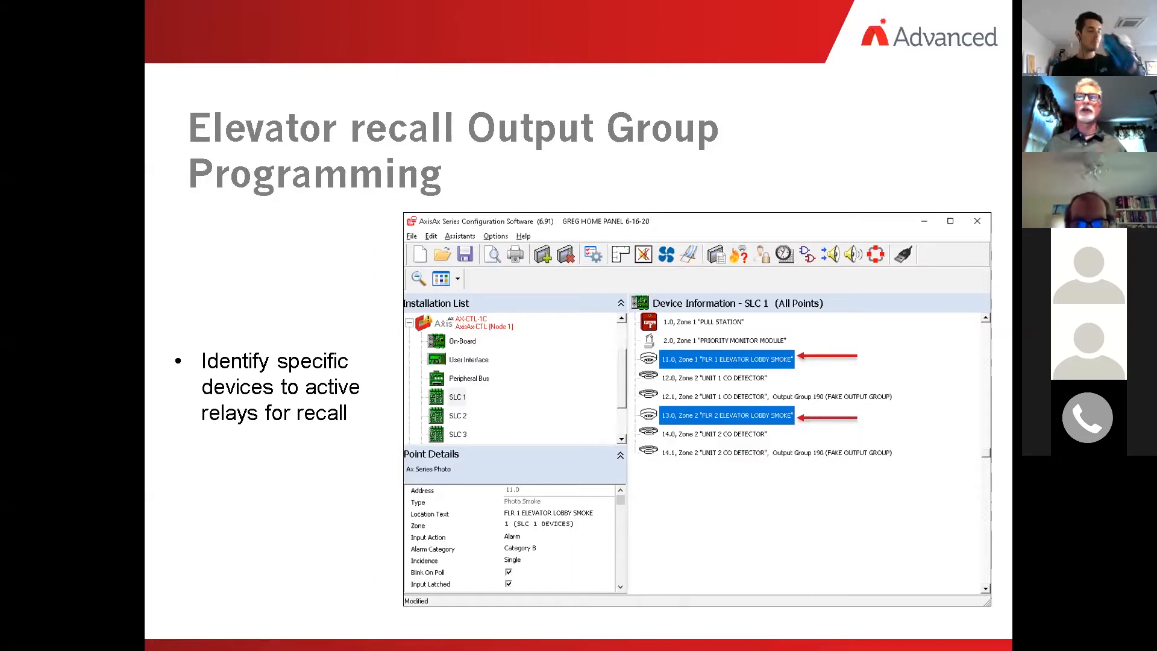
pyautogui.press('Right')
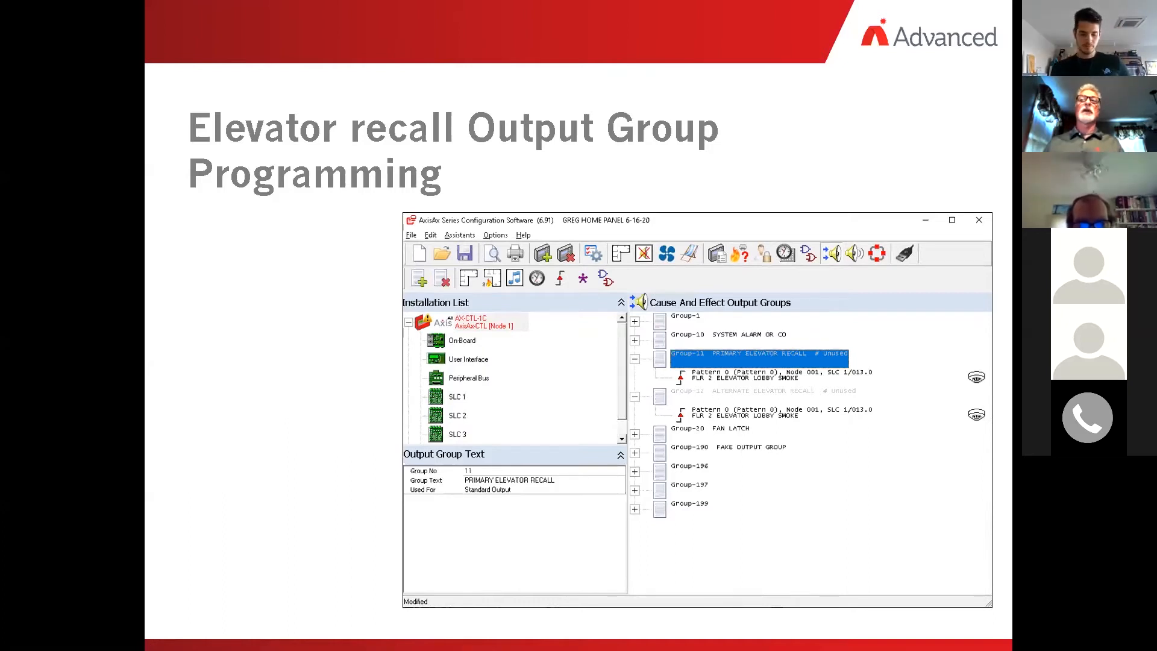
# Step: Switch back to the AxisAx configuration software and add cause and effect output group 11 with the description "primary recall"
pyautogui.hotkey('alt', 'Tab')
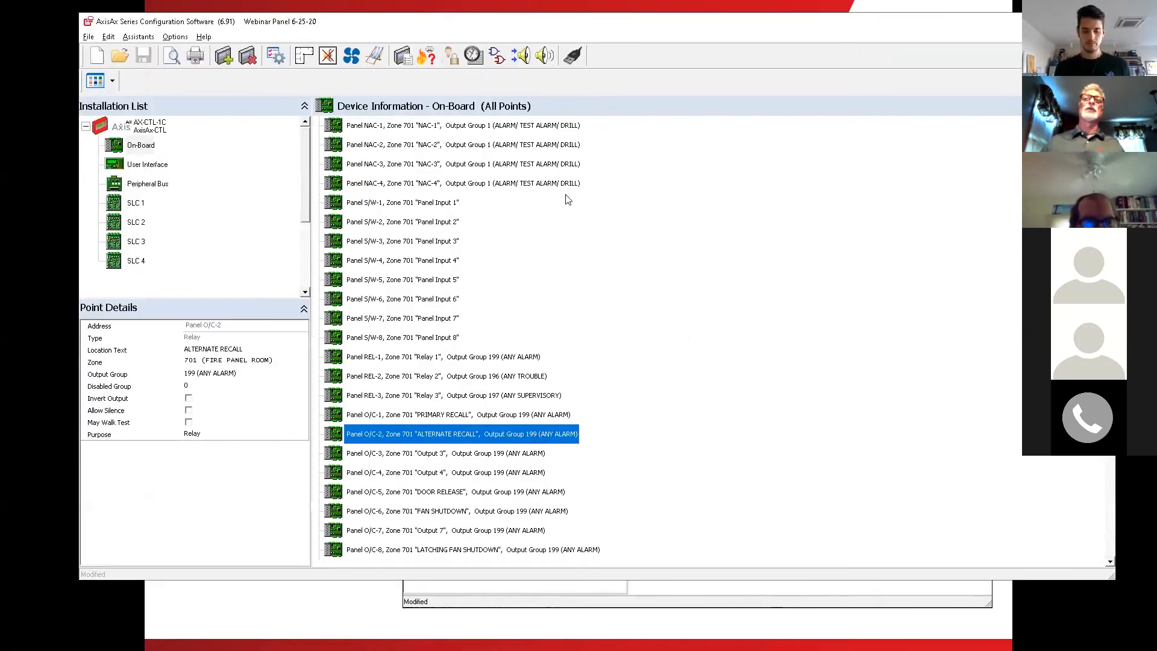
pyautogui.click(522, 57)
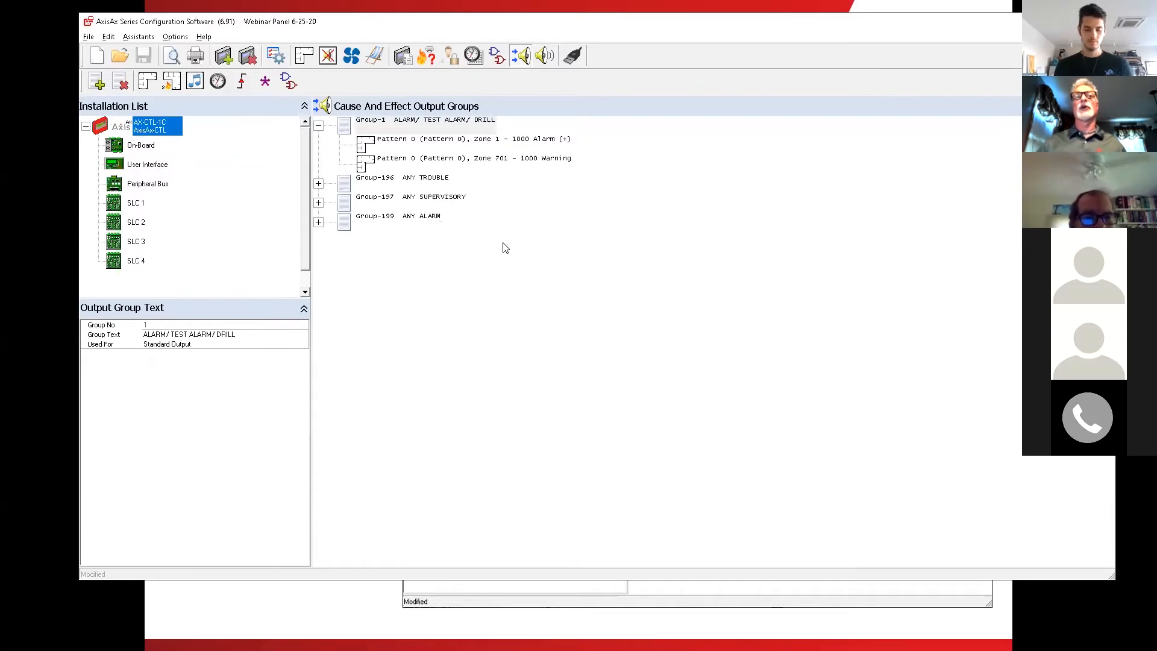
pyautogui.click(622, 206)
pyautogui.rightClick(624, 209)
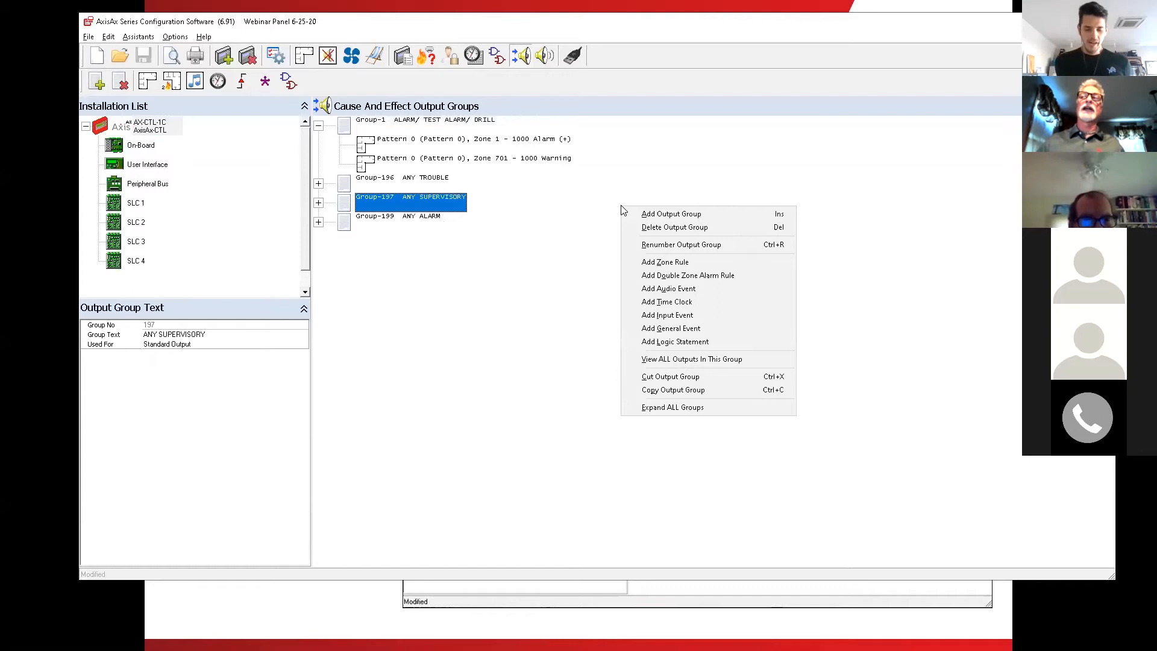
pyautogui.click(655, 216)
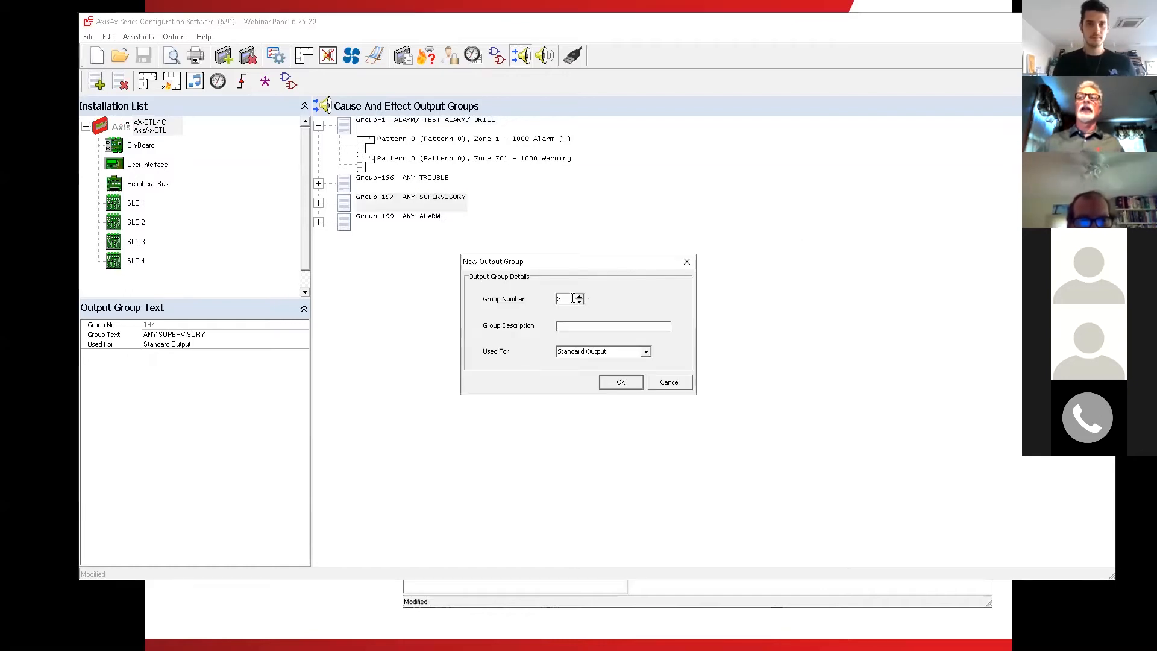
pyautogui.write('11')
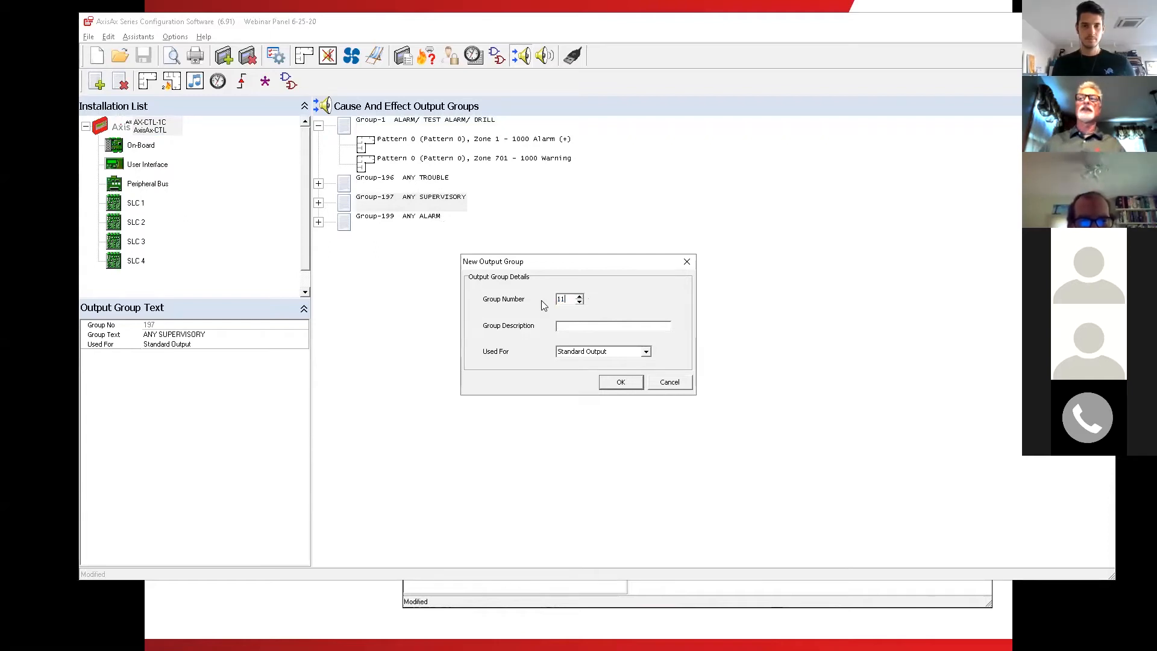
pyautogui.click(583, 328)
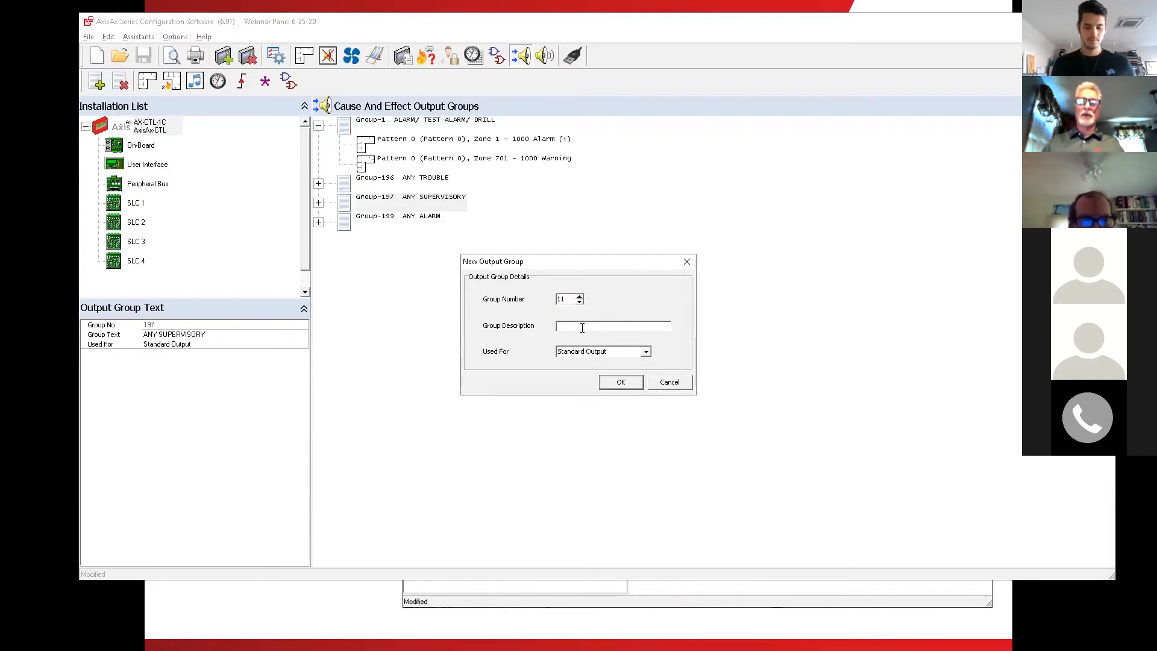
pyautogui.write('primary recall')
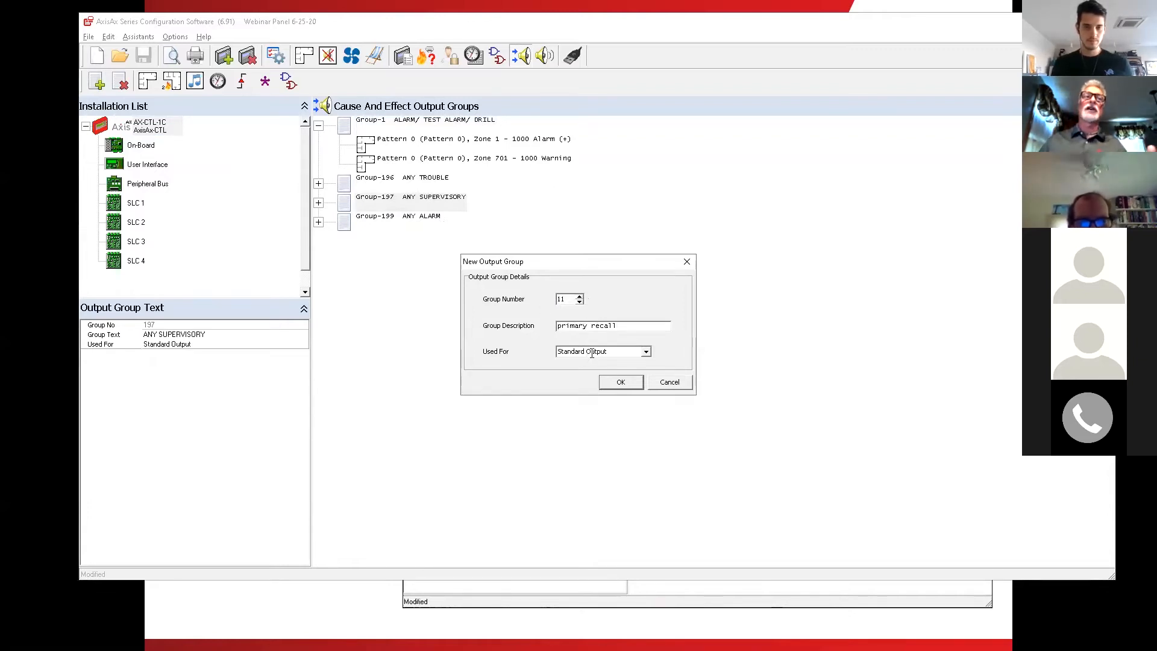
pyautogui.click(622, 383)
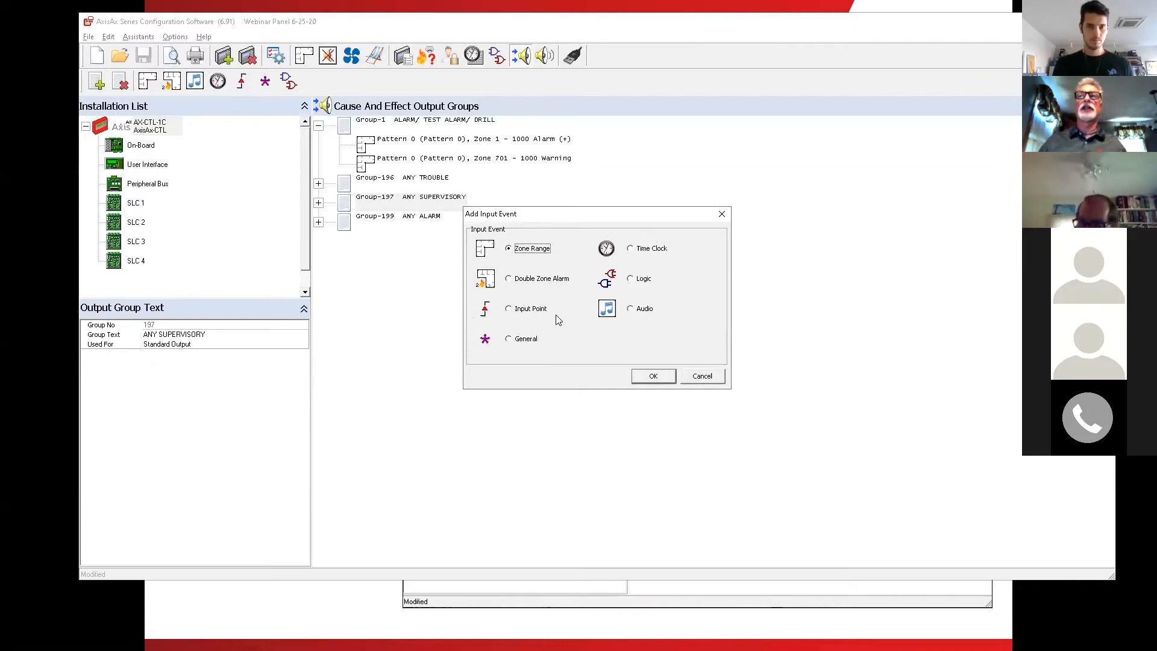
# Step: Assign the zone 2 elevator lobby photo smoke detector, SLC1 address 13.0, as the input point event for output group 11
pyautogui.click(528, 311)
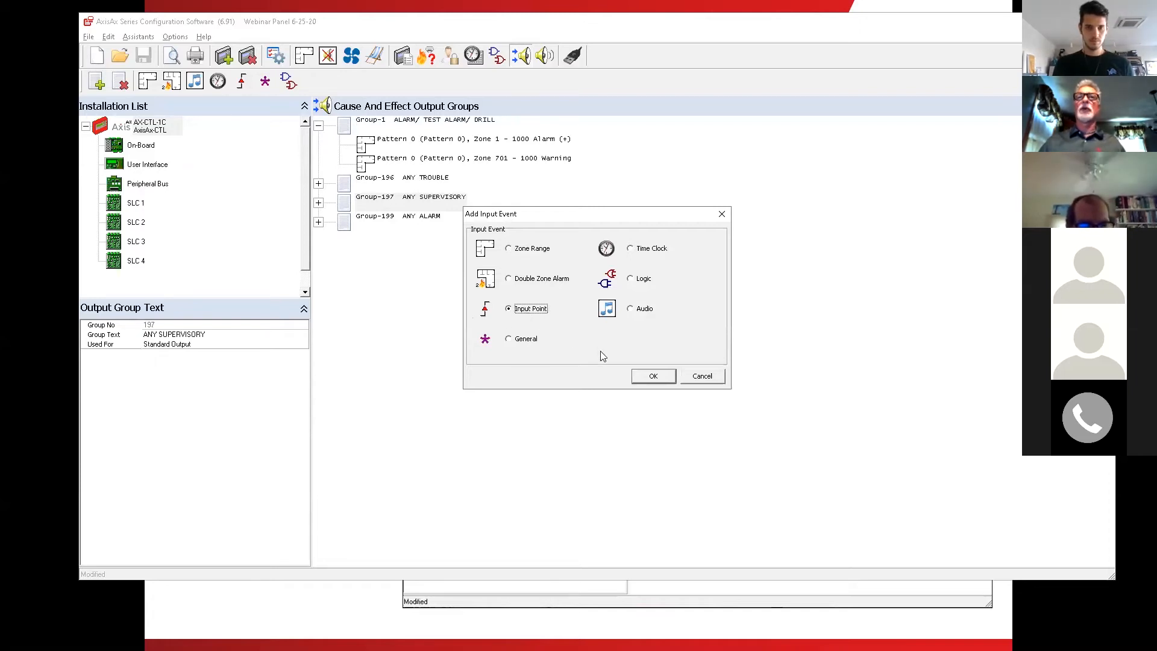
pyautogui.click(651, 376)
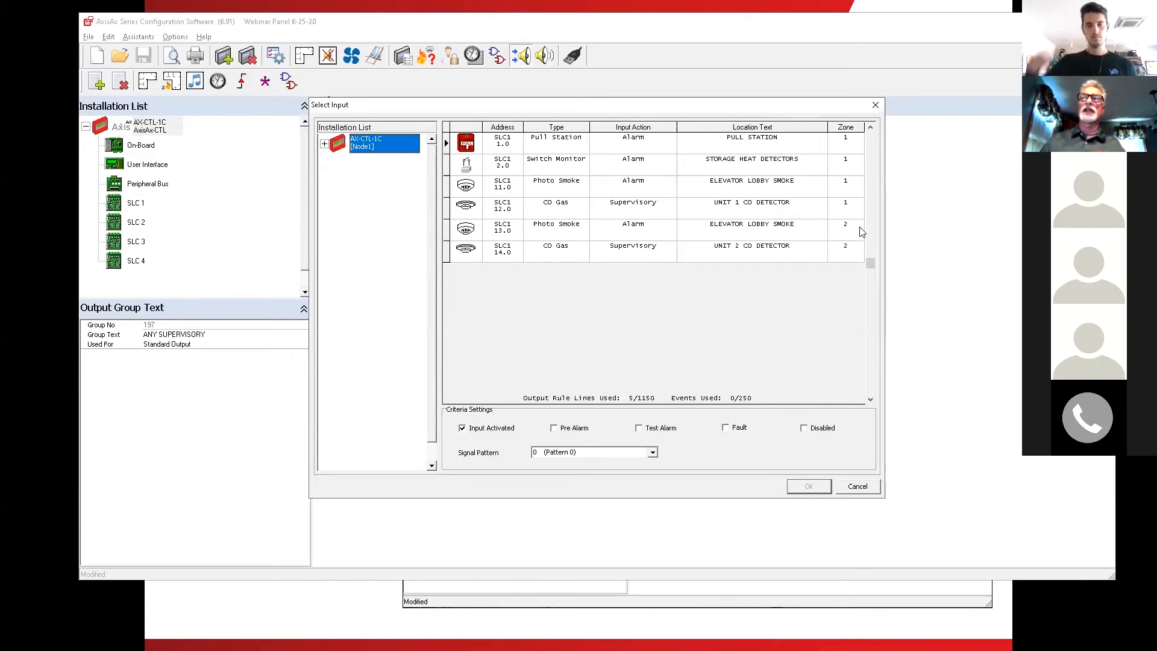
pyautogui.click(566, 231)
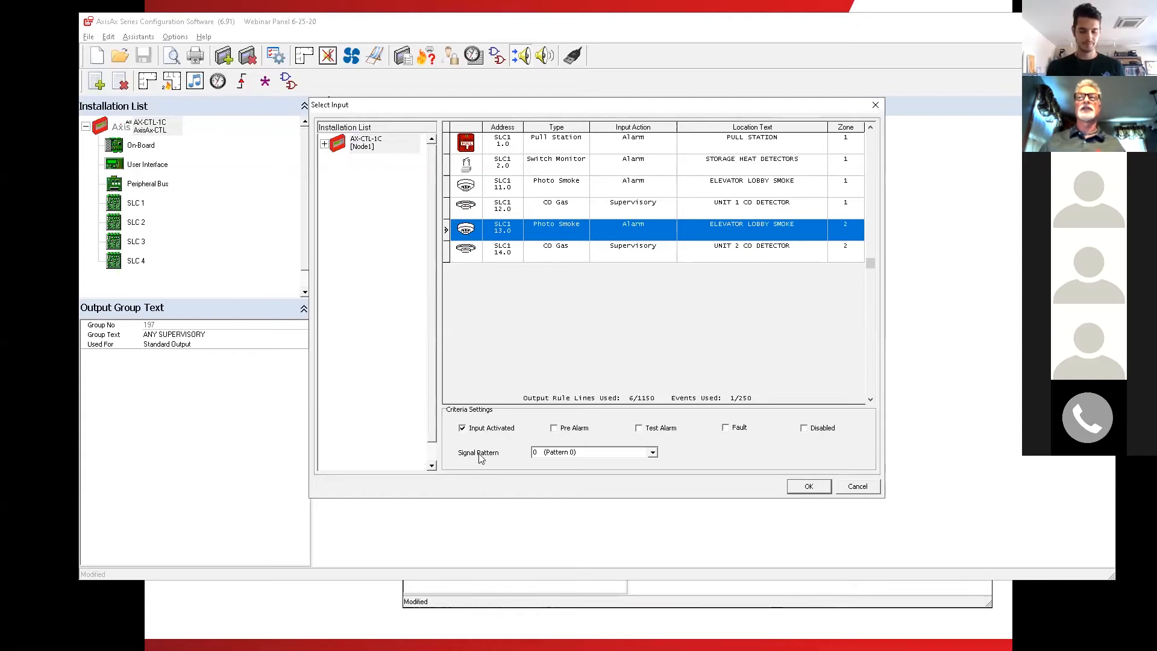
pyautogui.click(809, 487)
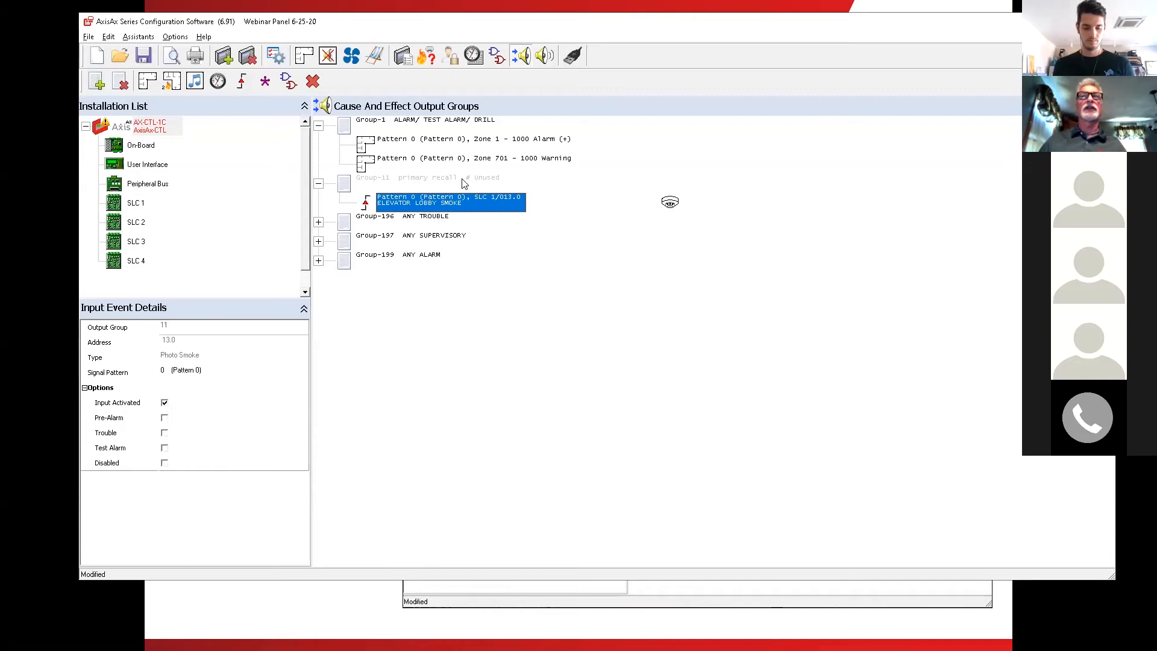
# Step: Add output group 12 with the description "alternate recall"
pyautogui.rightClick(677, 186)
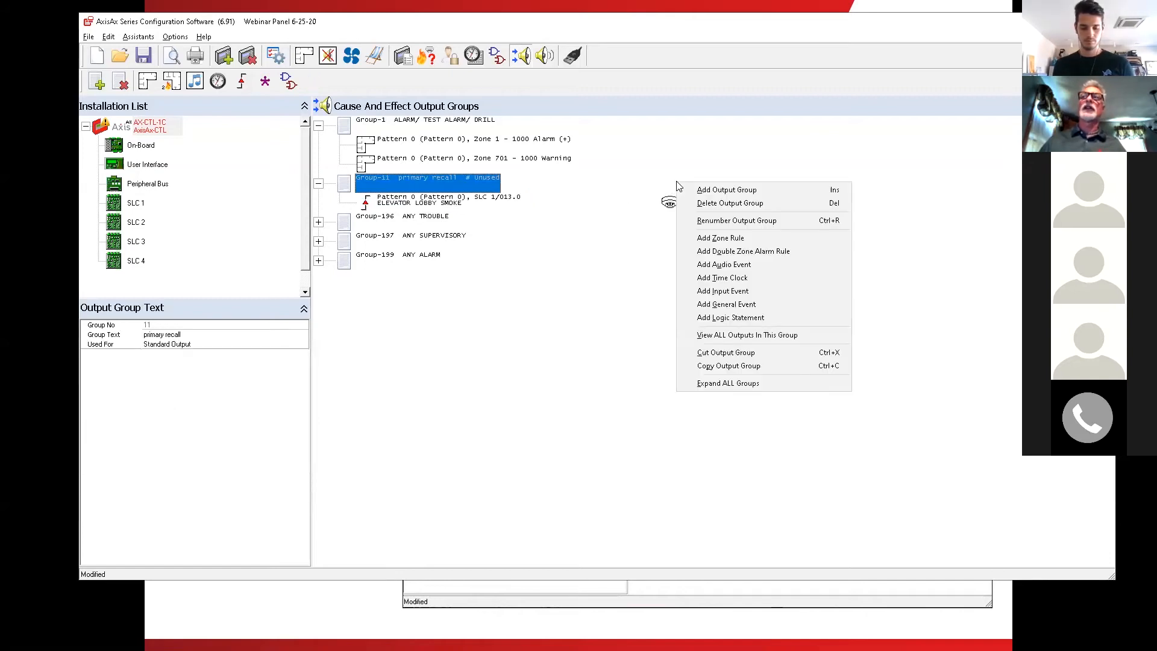
pyautogui.click(707, 190)
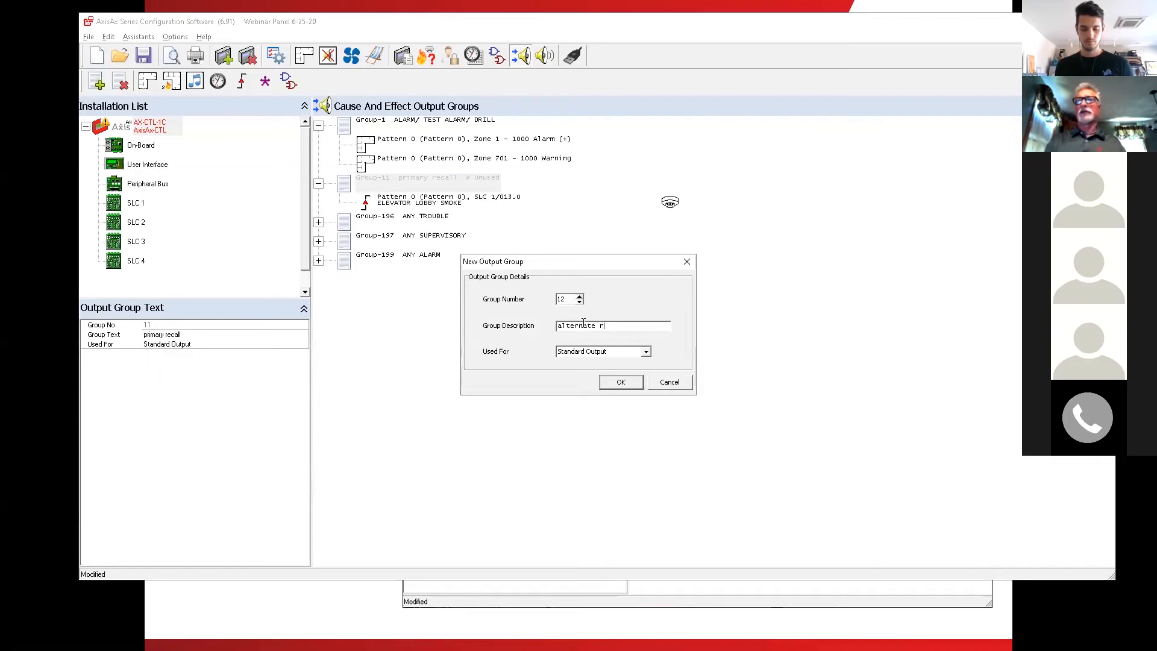
pyautogui.click(616, 389)
# Step: Assign the zone 1 elevator lobby photo smoke detector, SLC1 address 11.0, as the input point event for output group 12
pyautogui.click(541, 312)
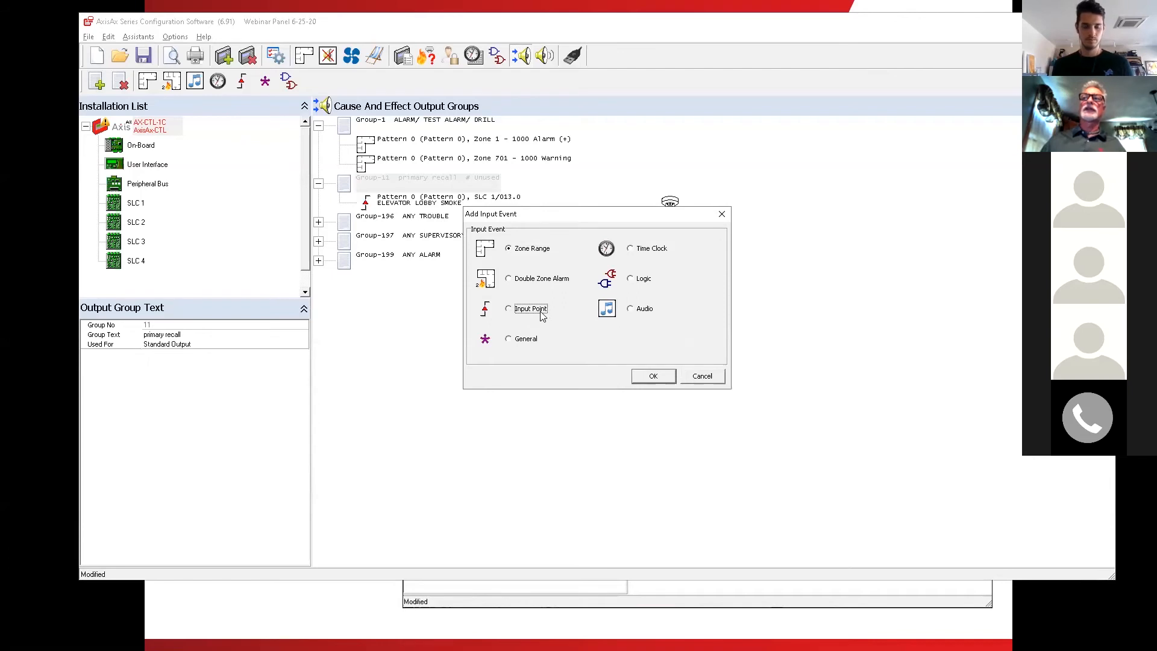
pyautogui.click(653, 373)
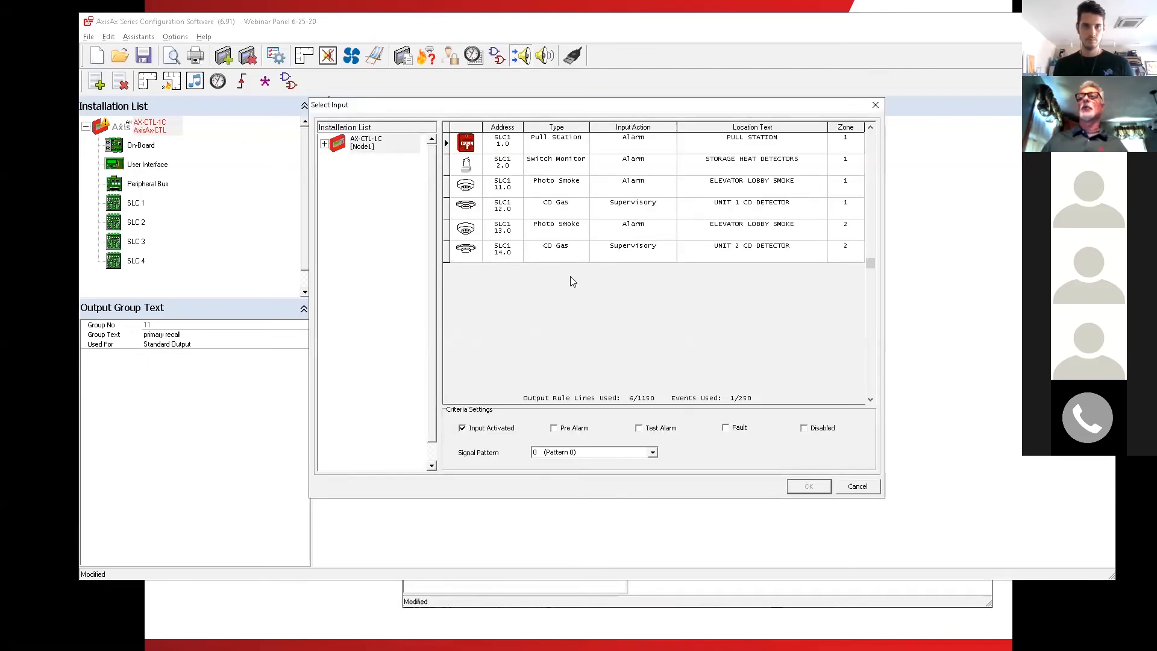
pyautogui.click(764, 191)
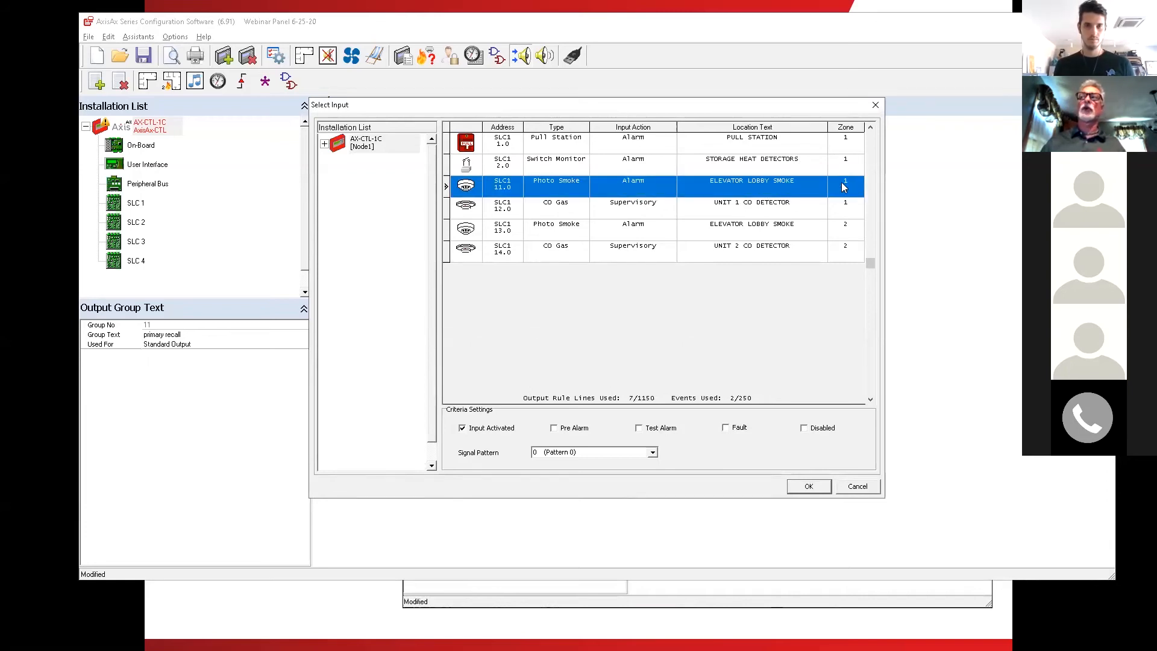
pyautogui.click(813, 486)
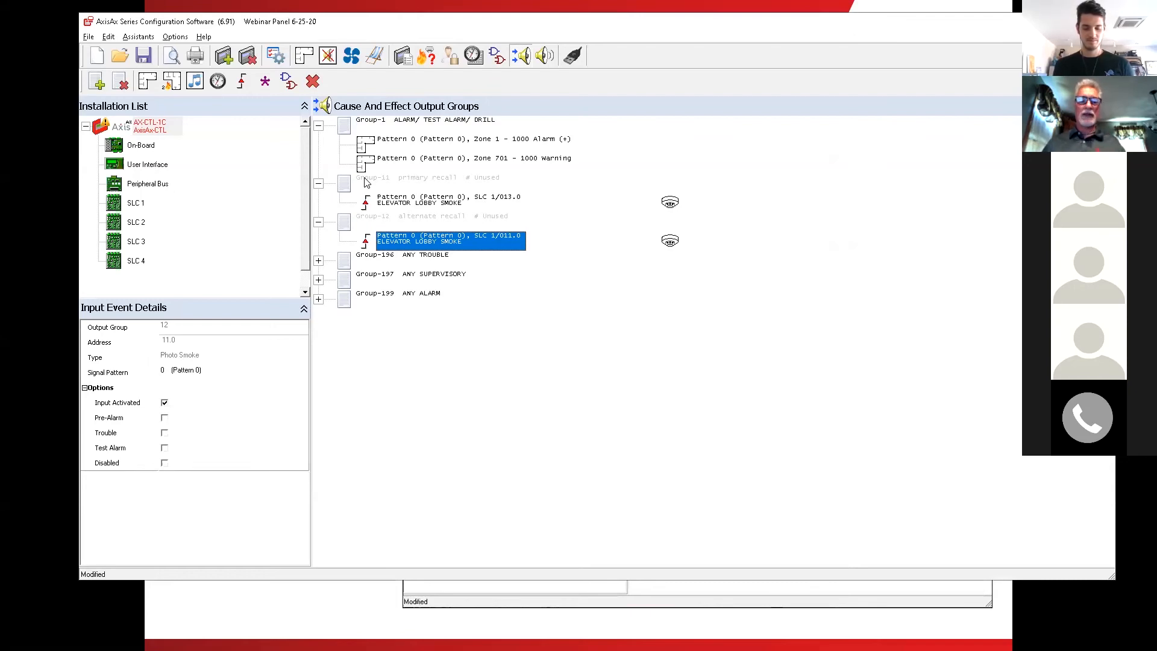
# Step: Switch to the slide presentation and review the remaining elevator recall slides through to the door release programming slide
pyautogui.hotkey('alt', 'Tab')
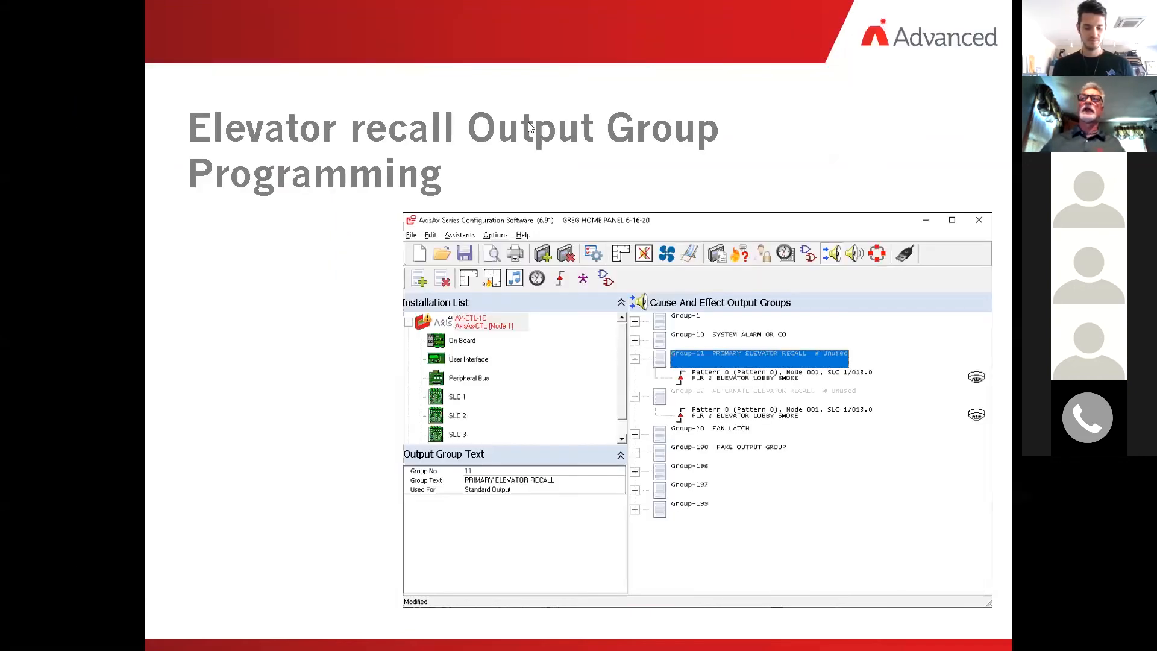
pyautogui.click(256, 331)
pyautogui.click(326, 319)
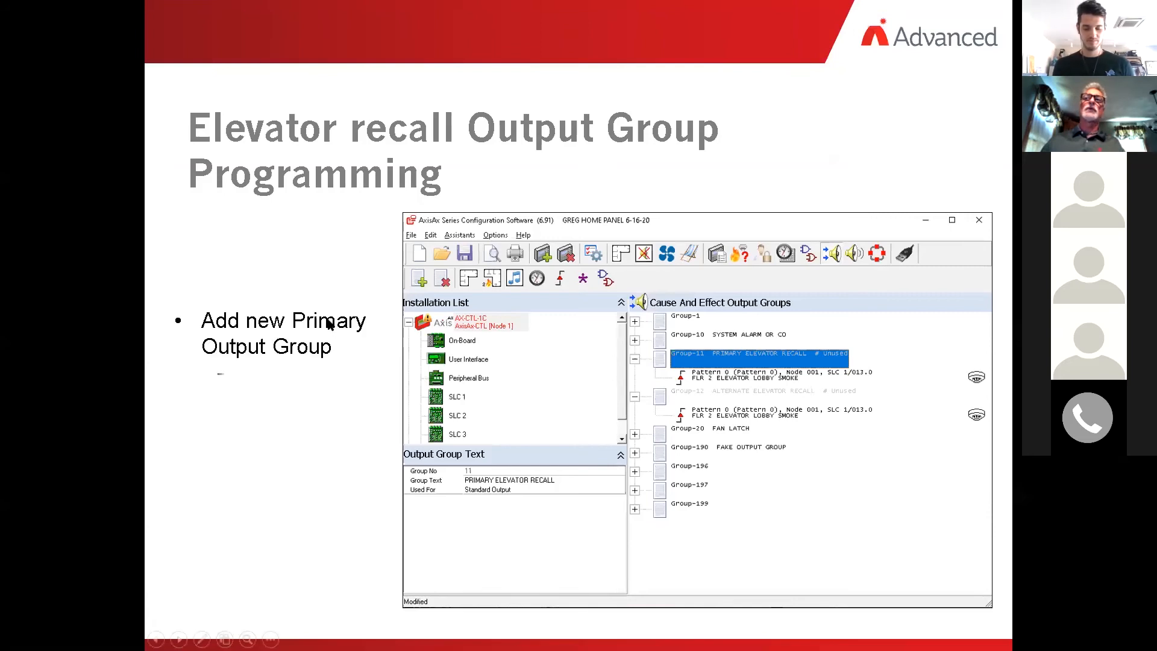
pyautogui.click(306, 342)
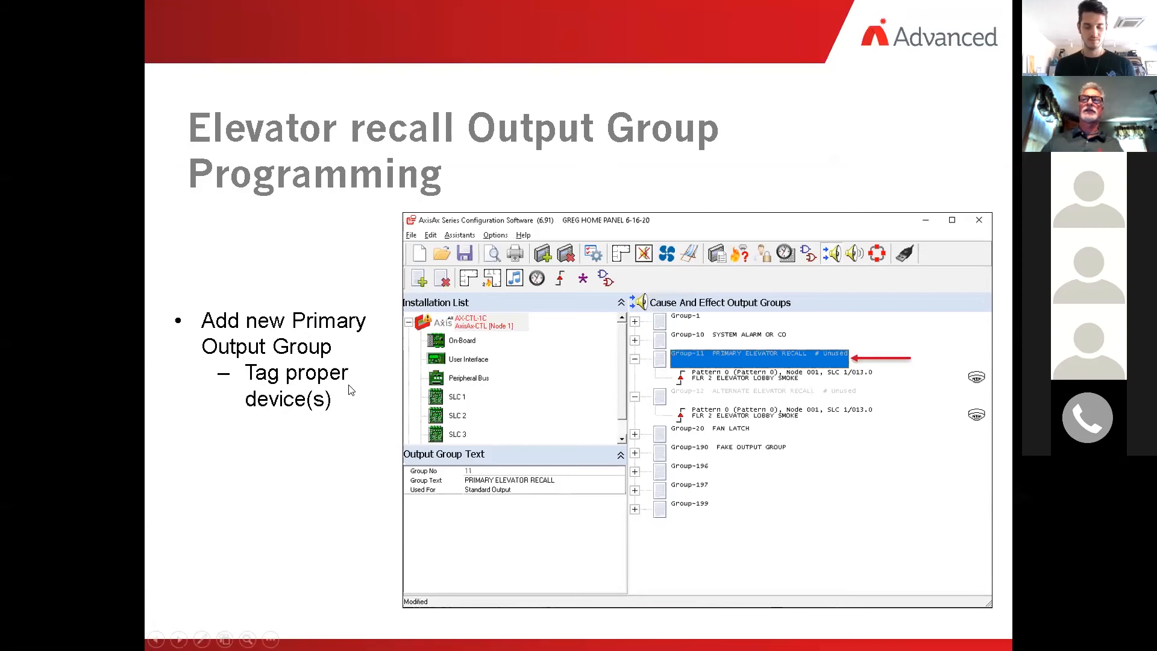
pyautogui.click(353, 427)
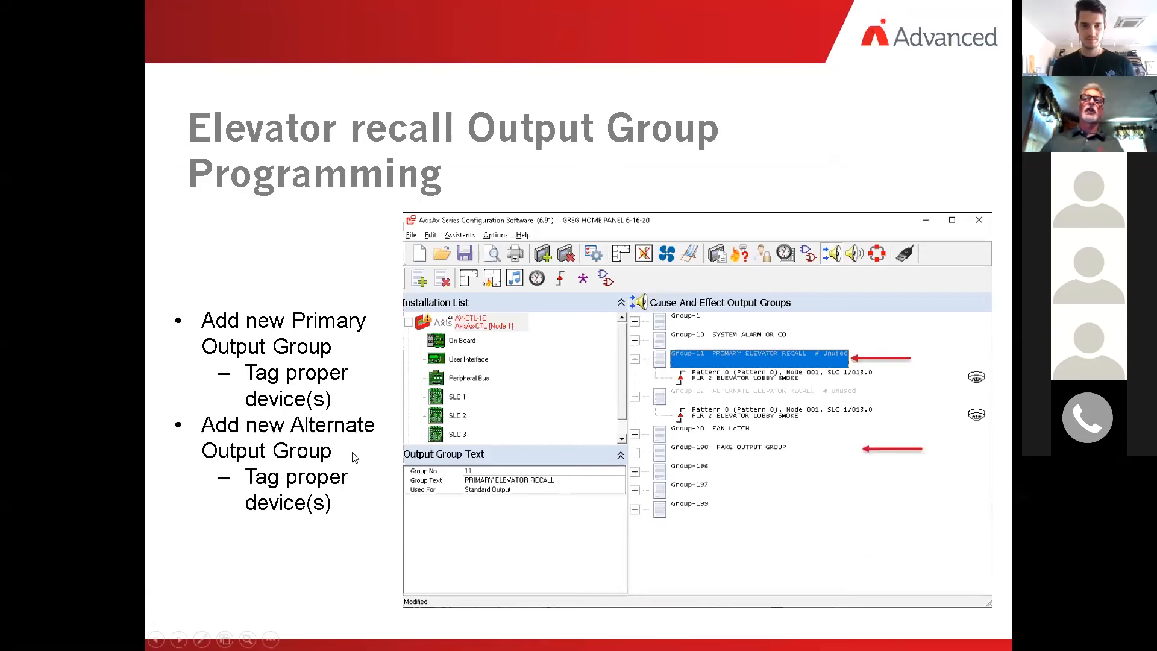
pyautogui.click(348, 506)
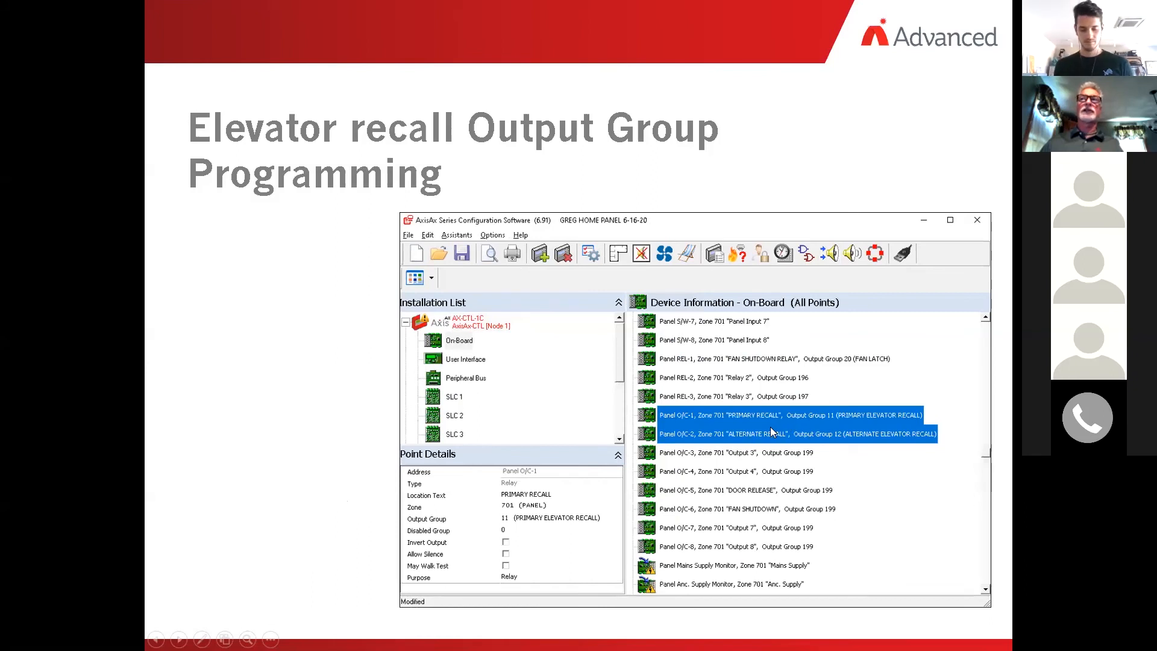
pyautogui.click(333, 485)
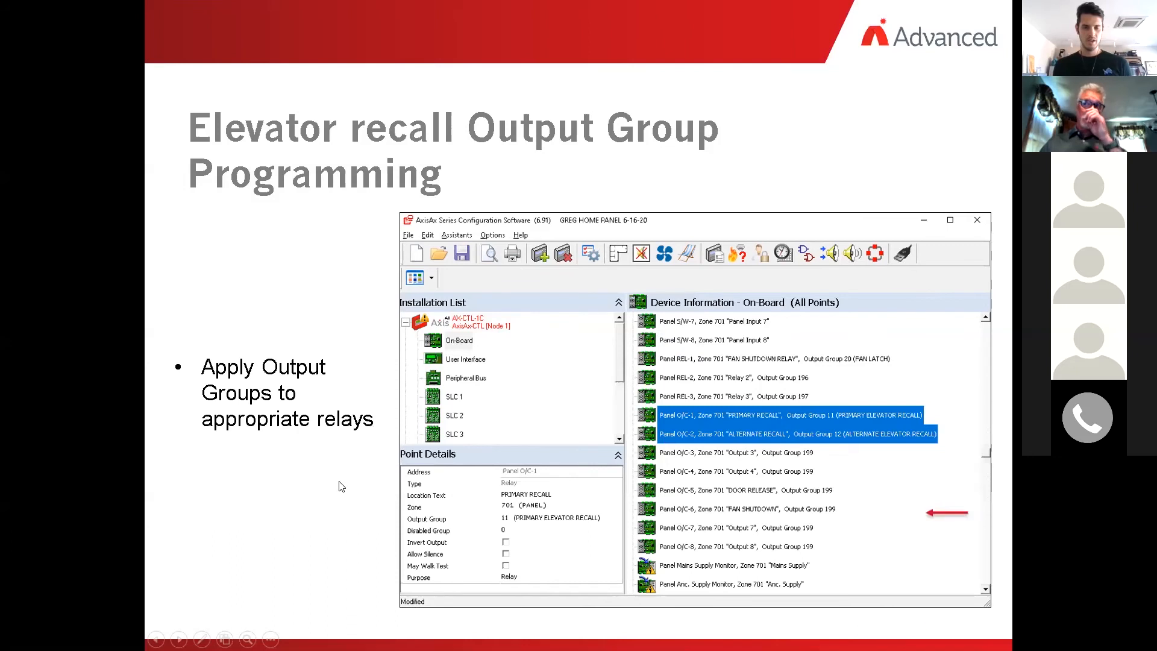
pyautogui.click(300, 425)
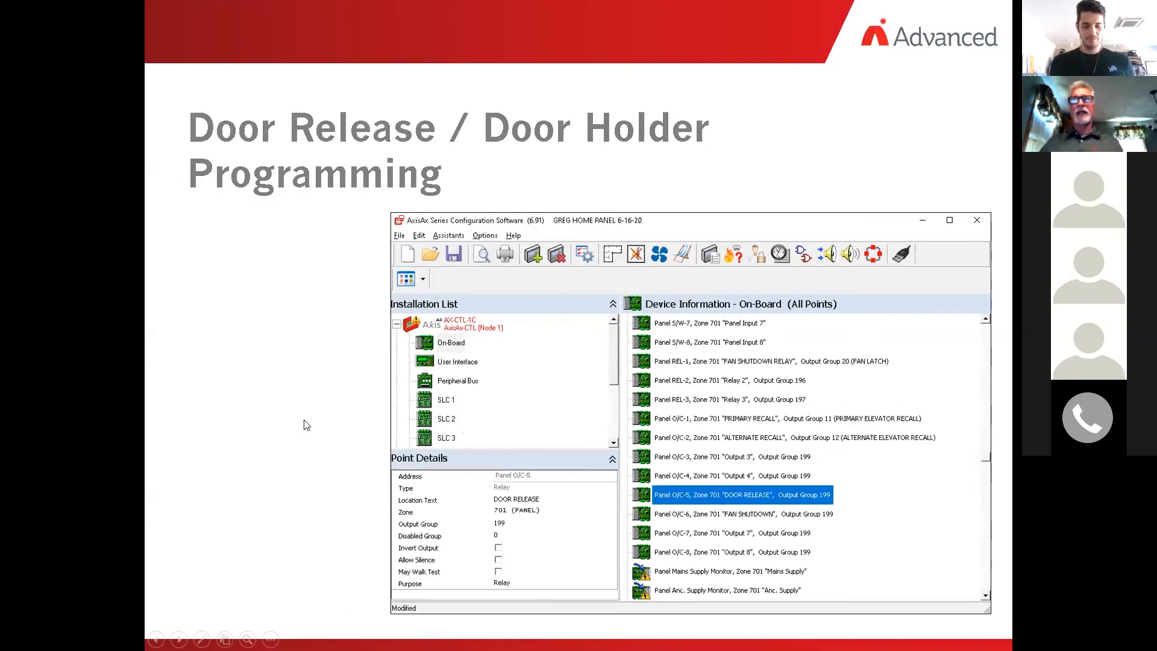
pyautogui.click(306, 425)
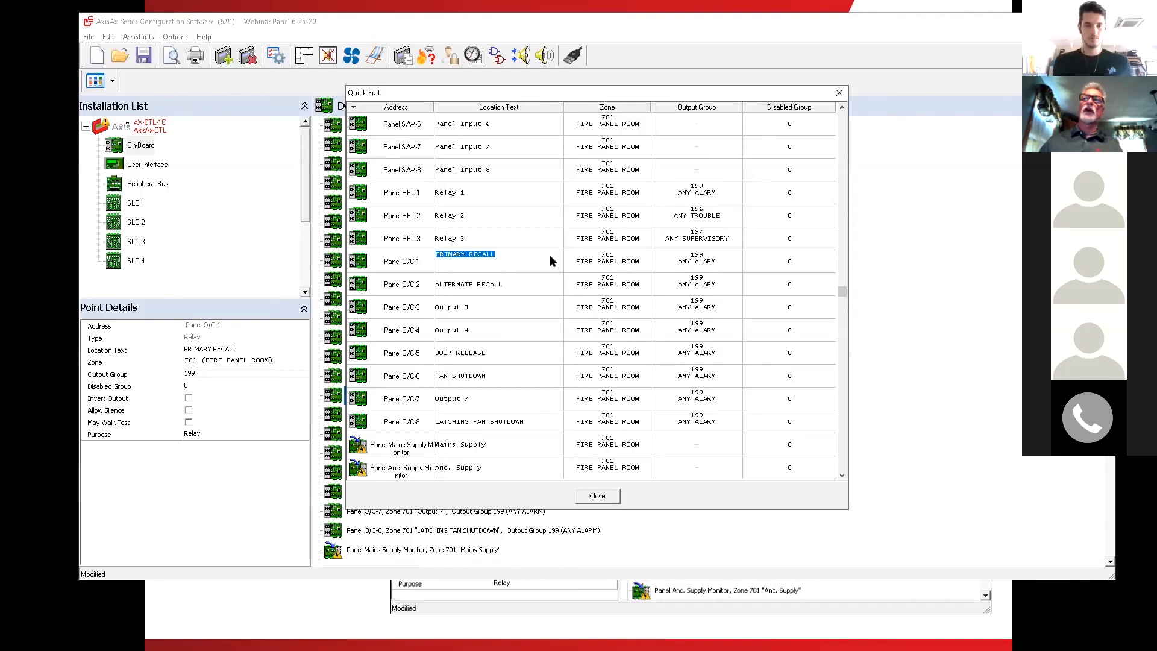
# Step: In Quick Edit, set the output group to 11 for the PRIMARY RECALL relay and 12 for the ALTERNATE RECALL relay
pyautogui.click(687, 256)
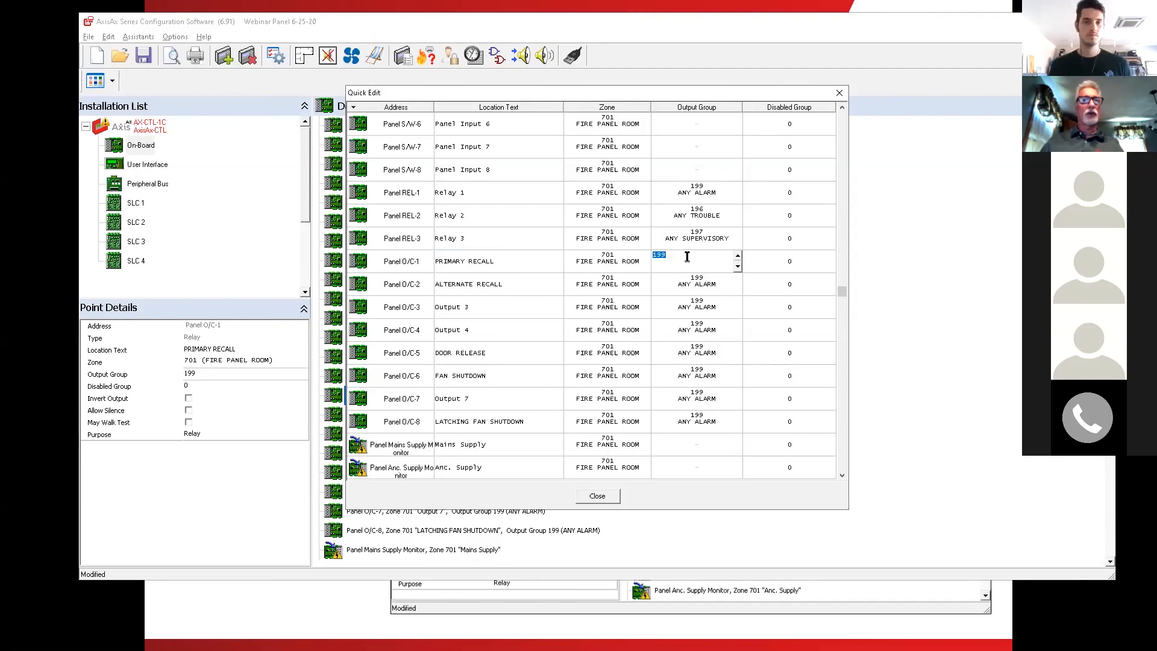
pyautogui.write('11')
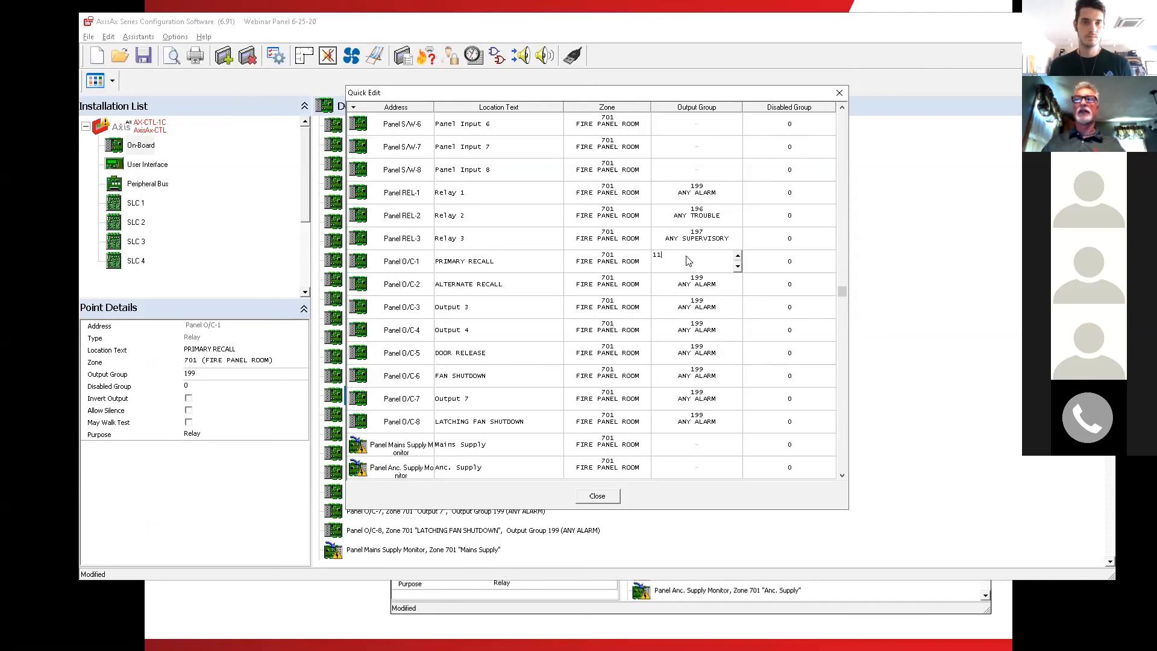
pyautogui.click(696, 286)
pyautogui.write('12')
pyautogui.click(699, 311)
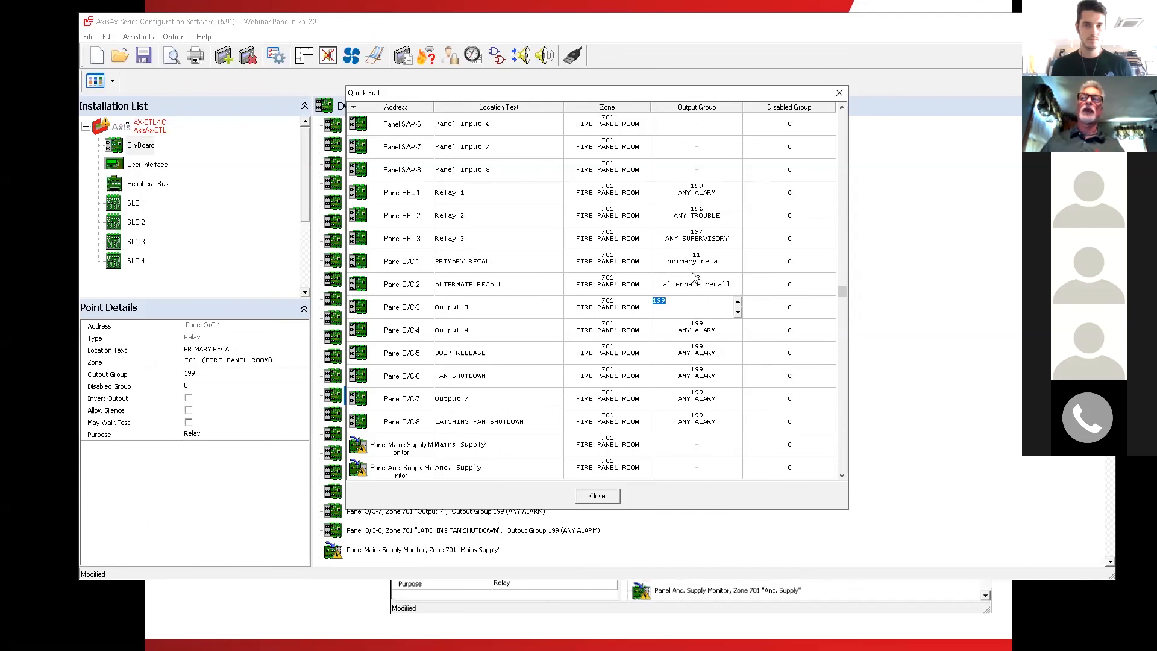
pyautogui.click(598, 496)
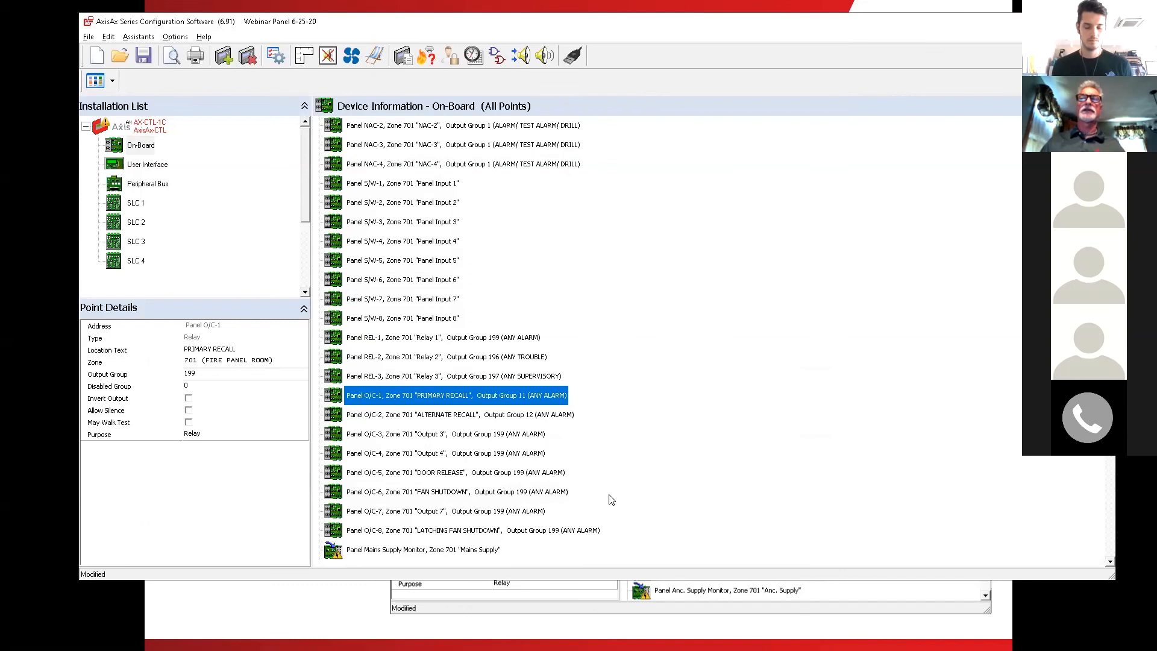
# Step: Check the cause and effect output groups, expanding the primary recall group to view its input event
pyautogui.click(520, 56)
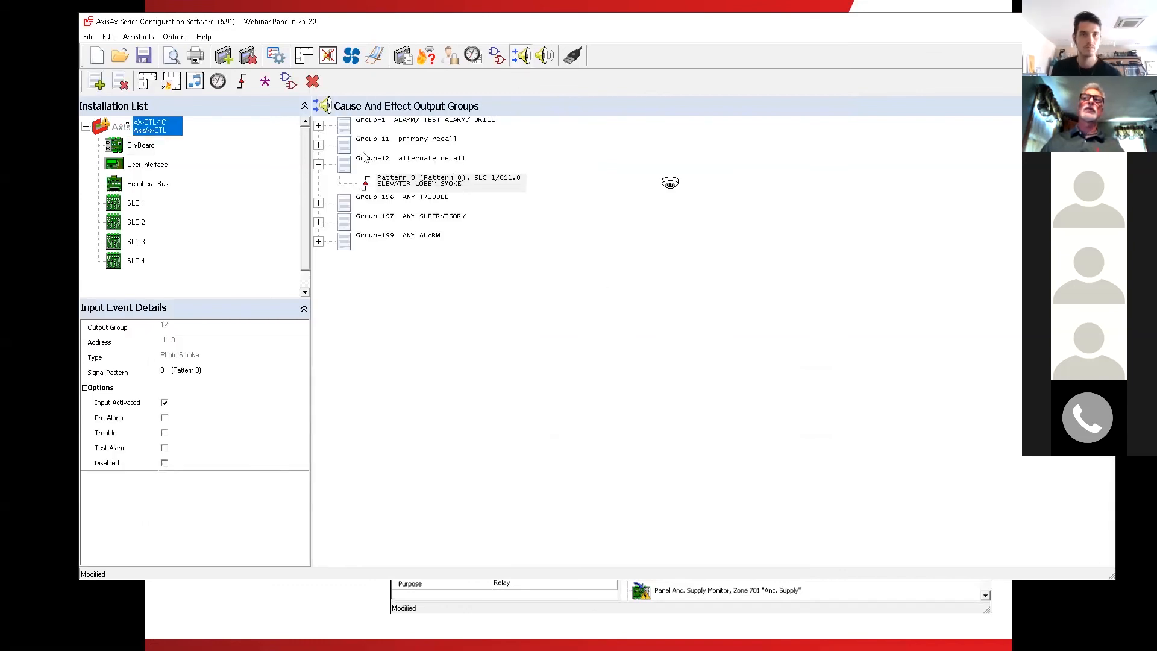
pyautogui.click(318, 146)
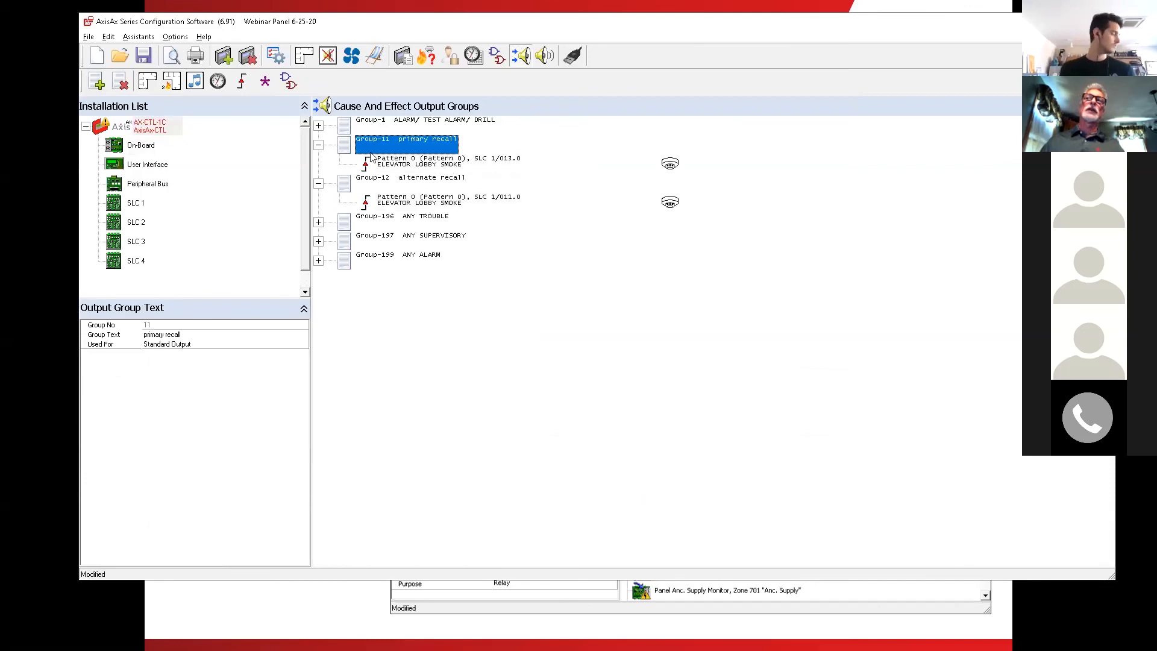